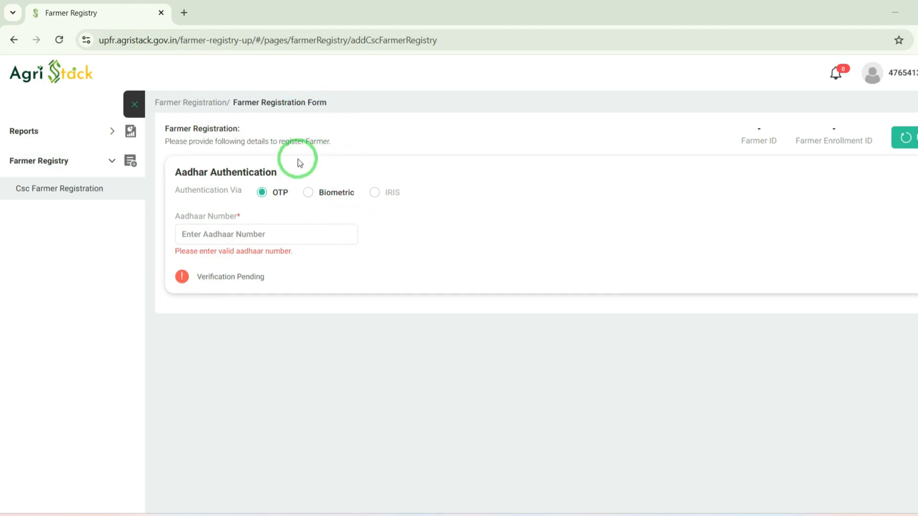
Step: Authenticate the farmer's Aadhaar number via OTP and choose to continue editing the saved draft registration
left_click(216, 234)
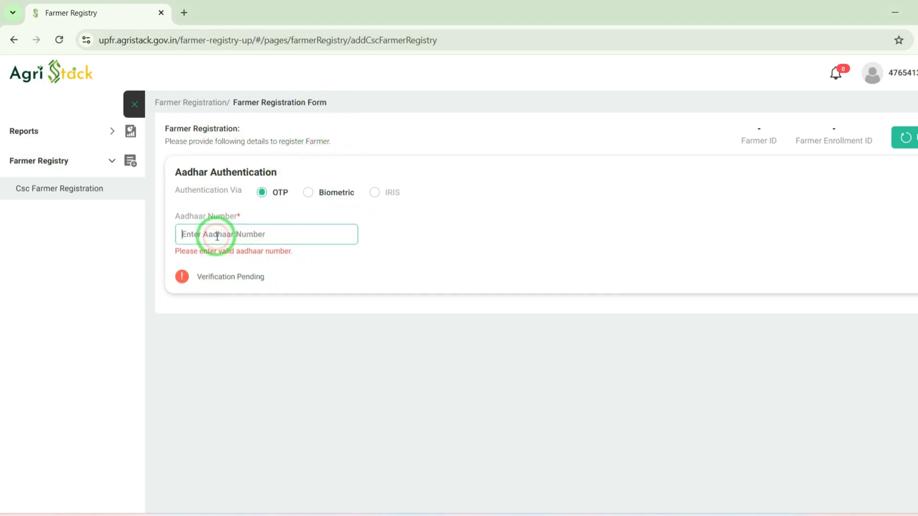
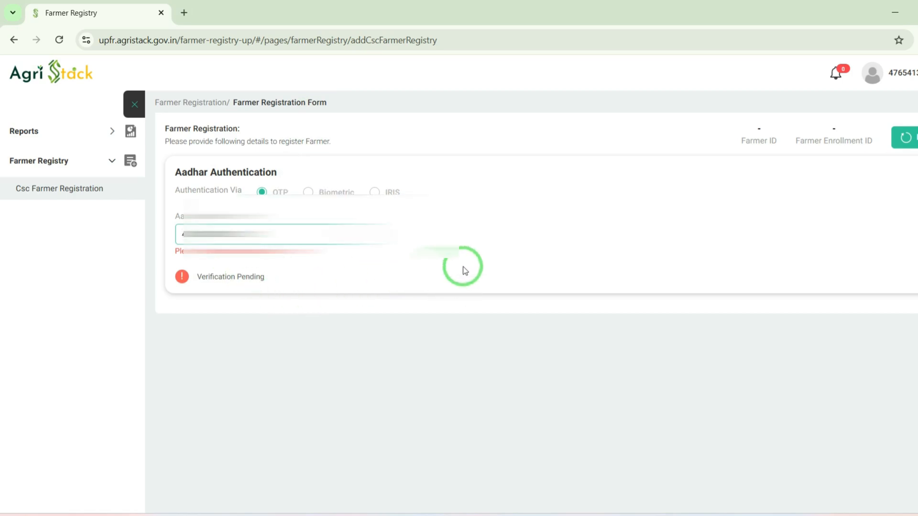
left_click(463, 267)
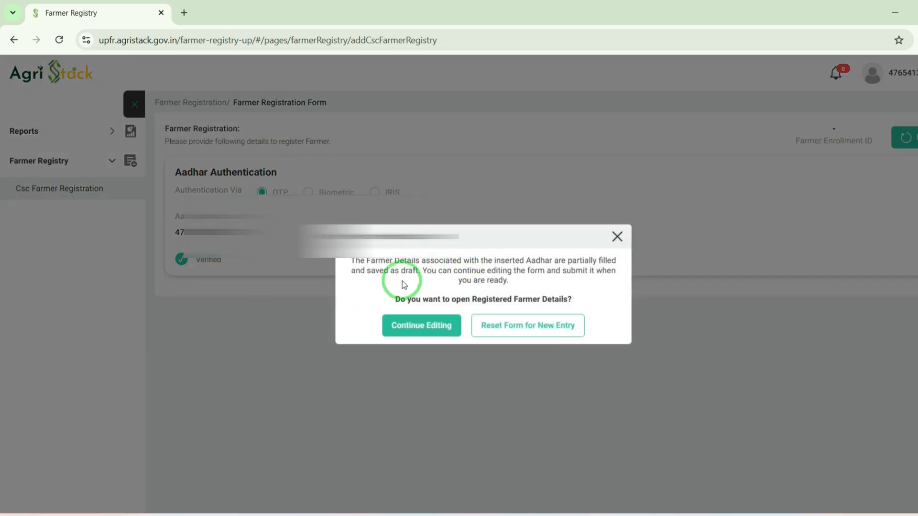
left_click(421, 333)
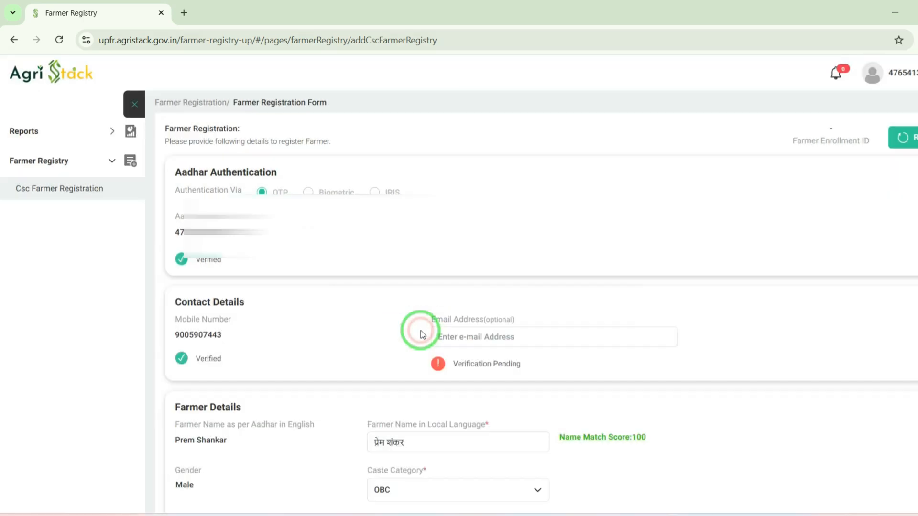
Step: Tick the farmer consent and operator declaration checkboxes at the end of the form
scroll(421, 333, "down", 4)
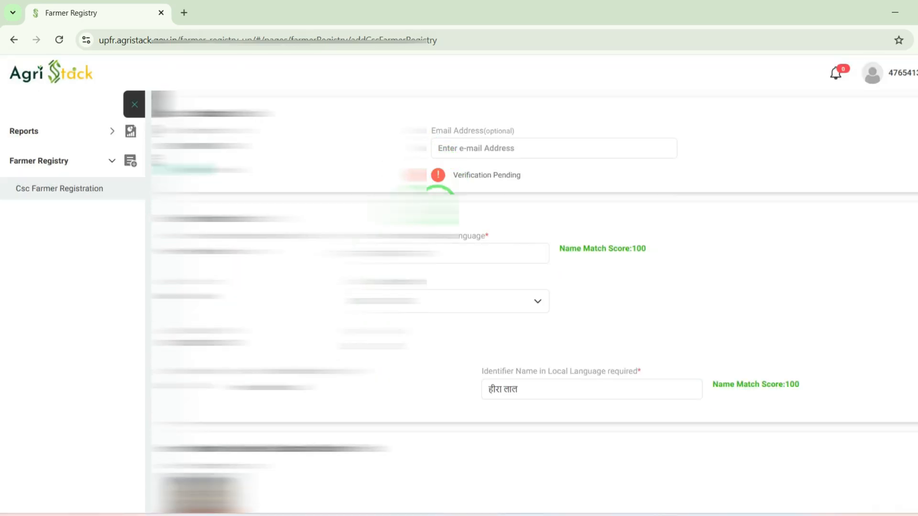
scroll(439, 203, "down", 12)
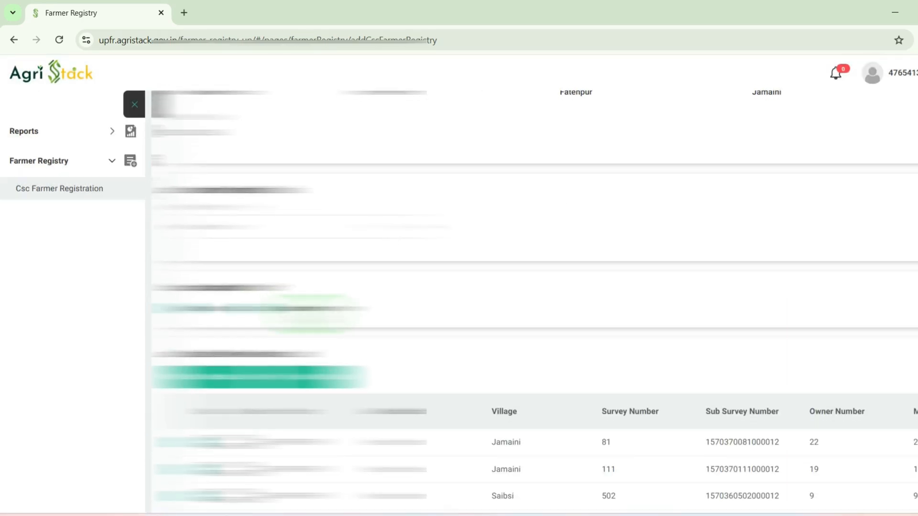
scroll(310, 313, "down", 8)
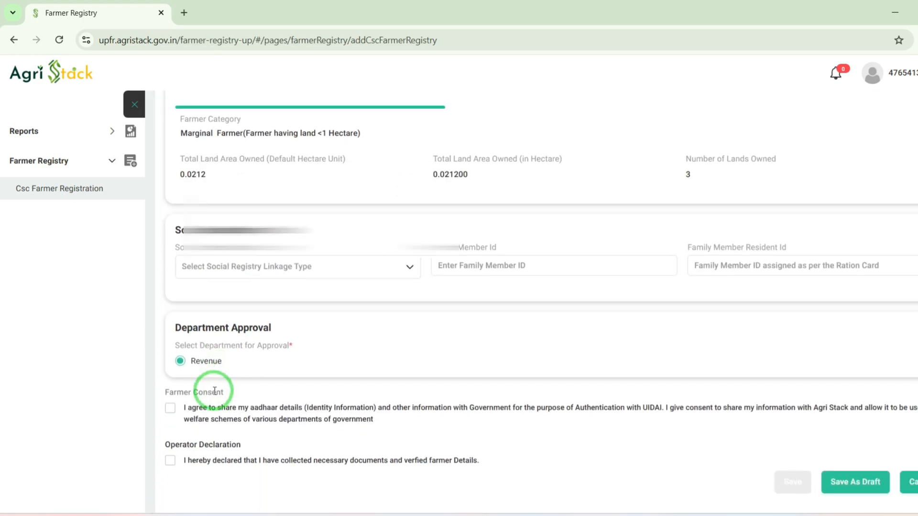
left_click(171, 408)
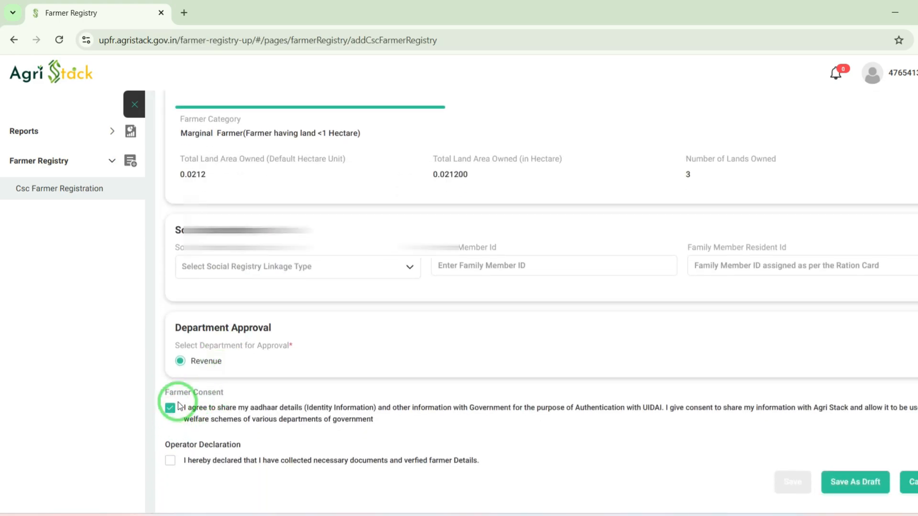
left_click(170, 461)
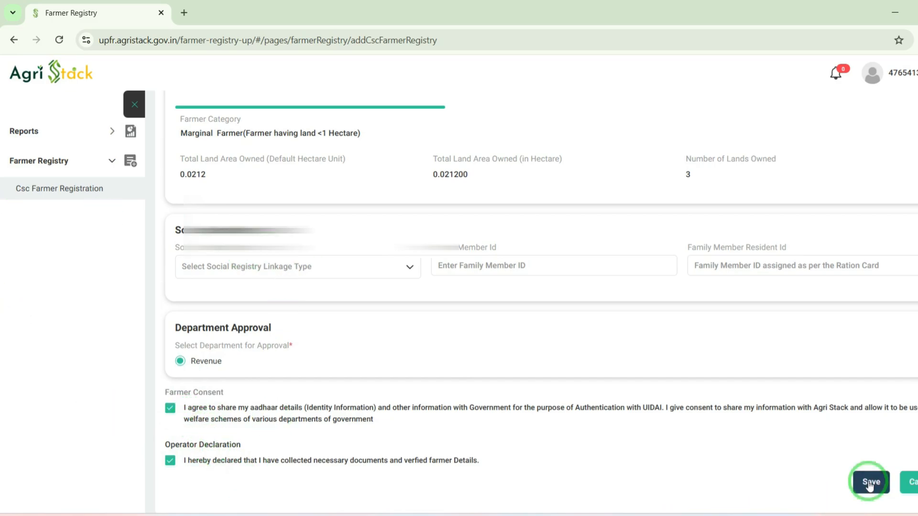
Step: Save the registration form and proceed to E-Sign using OTP until the eSign service opens
left_click(870, 483)
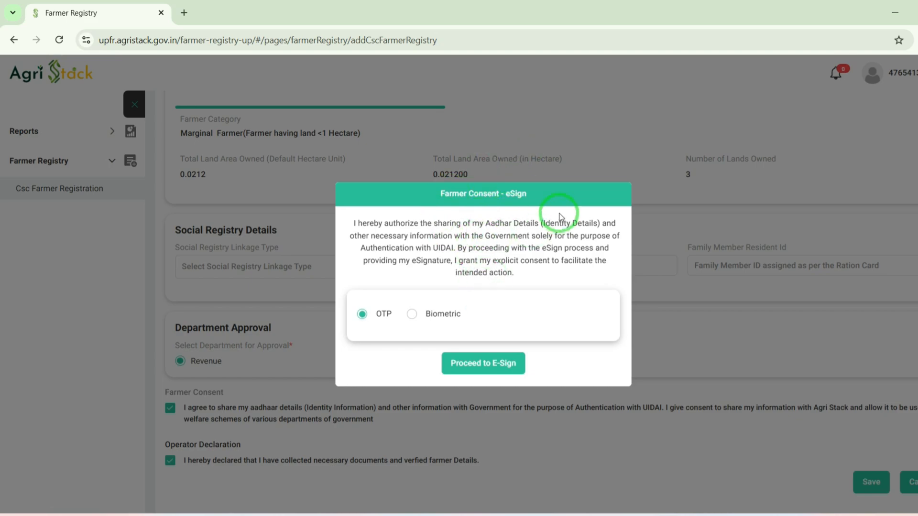
left_click(473, 366)
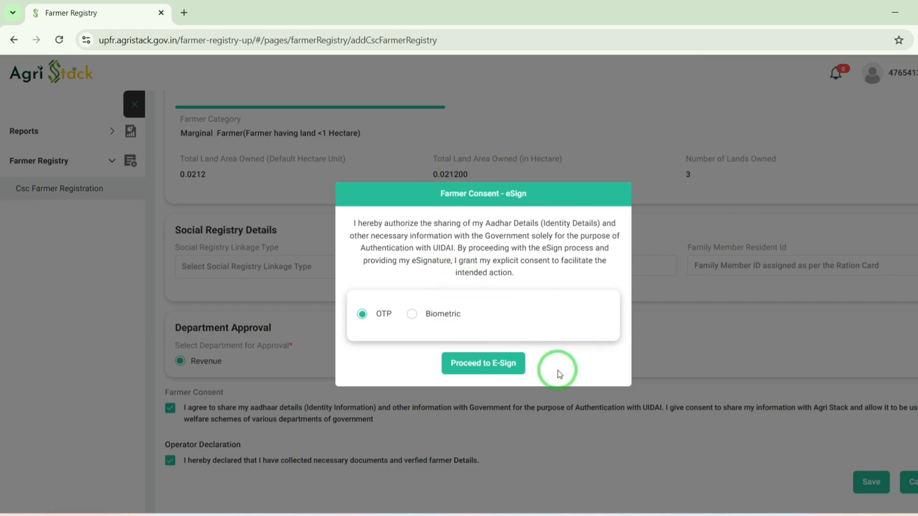
left_click(493, 370)
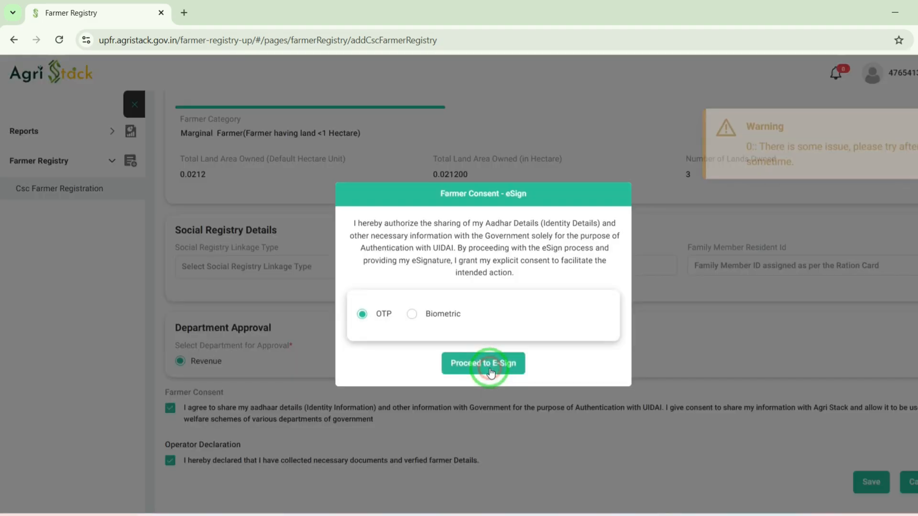
left_click(491, 371)
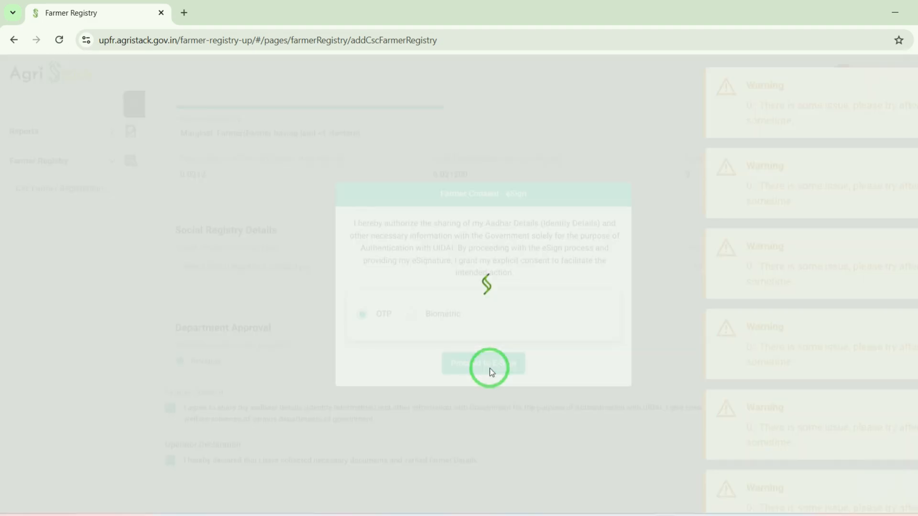
left_click(489, 368)
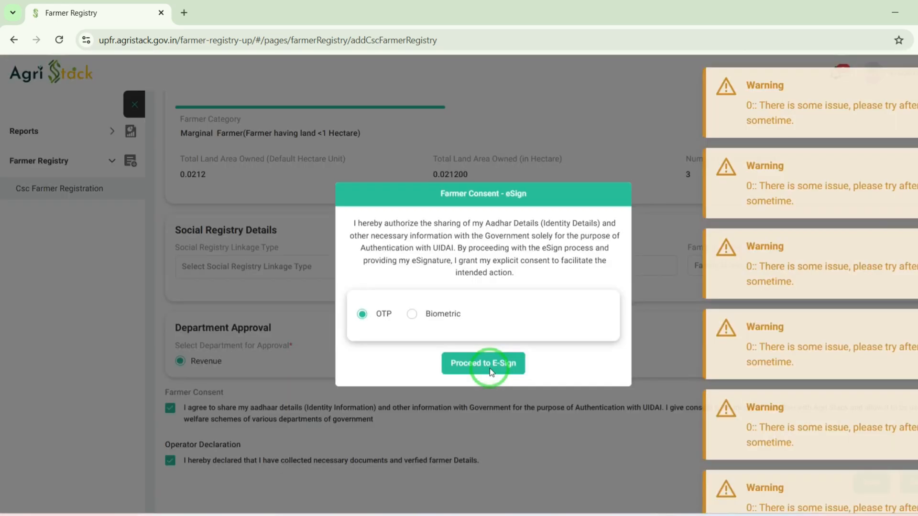
left_click(489, 368)
left_click(489, 368)
left_click(490, 368)
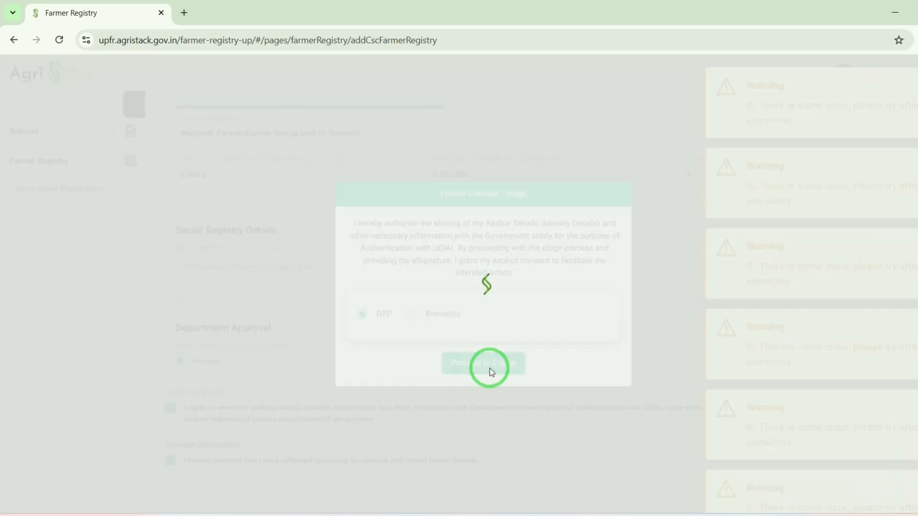
left_click(490, 368)
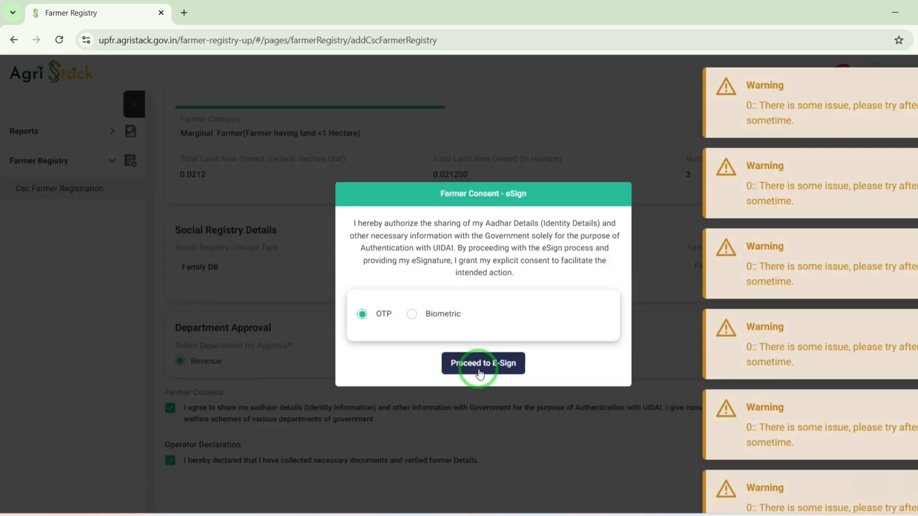
left_click(479, 373)
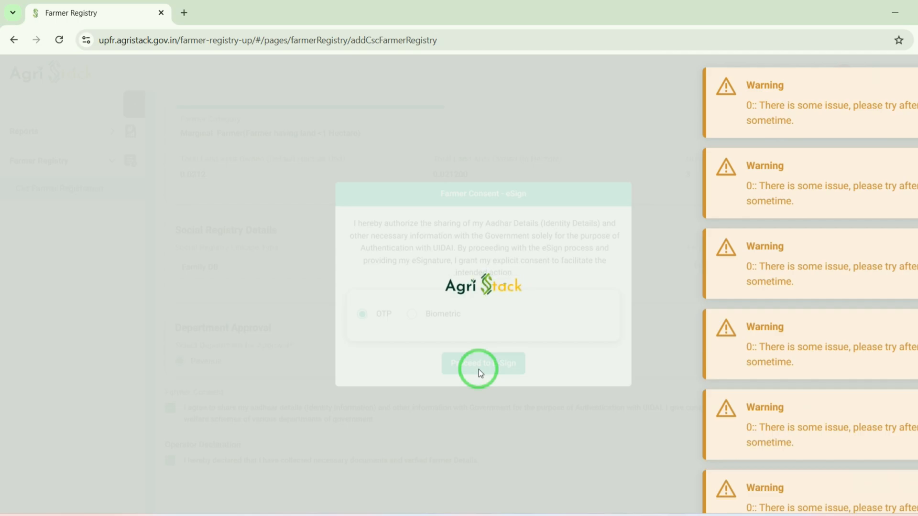
left_click(482, 364)
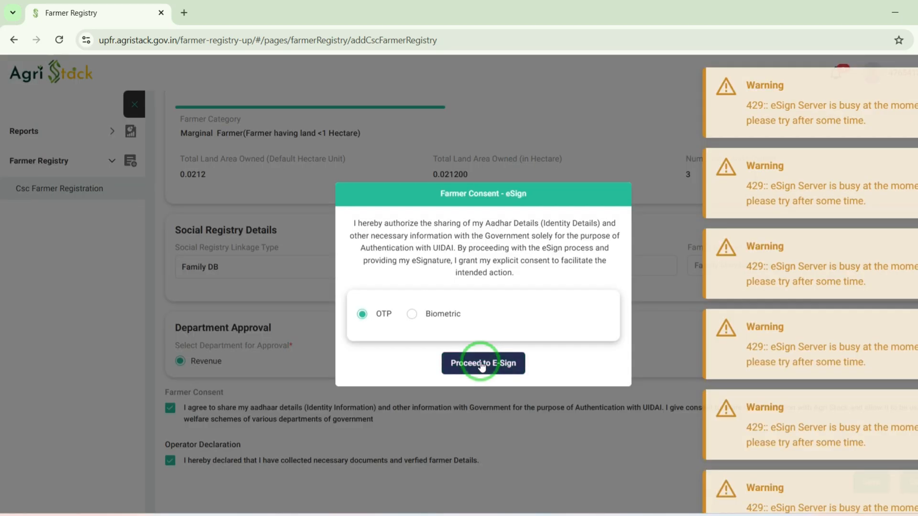
left_click(482, 364)
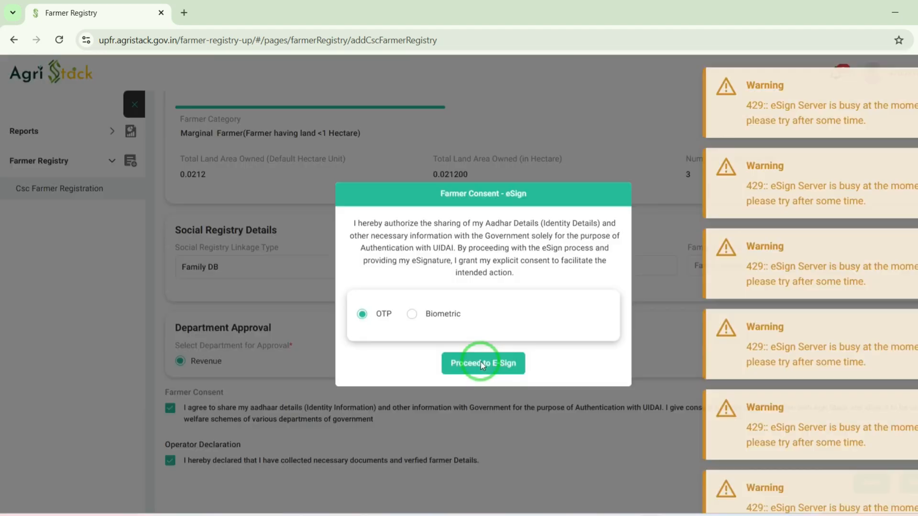
left_click(482, 364)
left_click(481, 364)
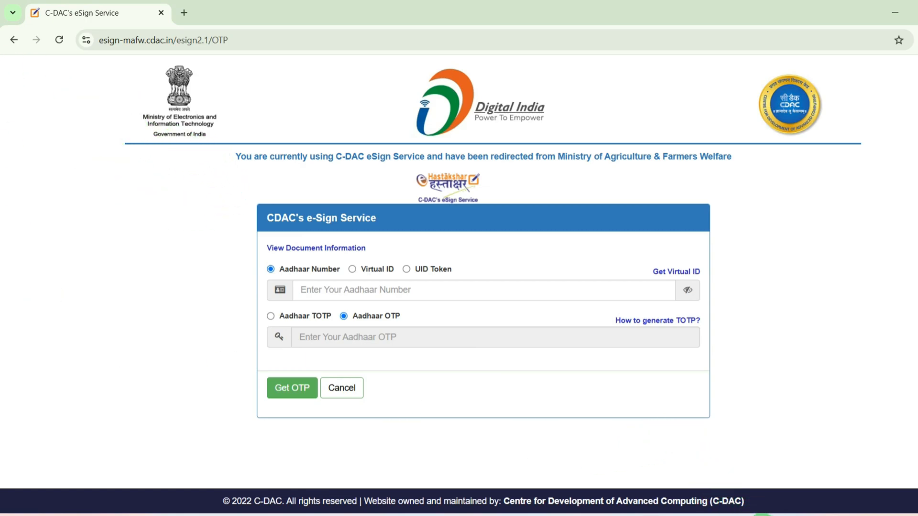
Step: Enter the farmer's Aadhaar number on the eSign service page
left_click(763, 515)
left_click(762, 515)
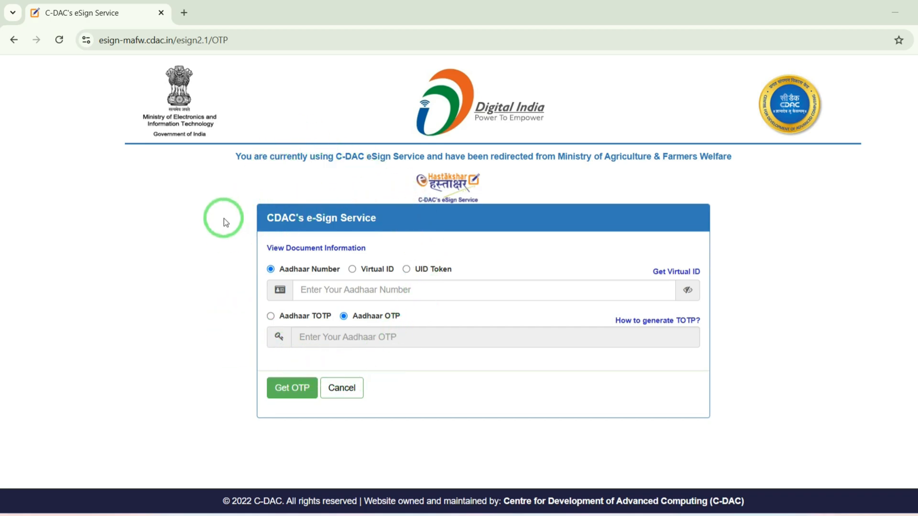
left_click(337, 290)
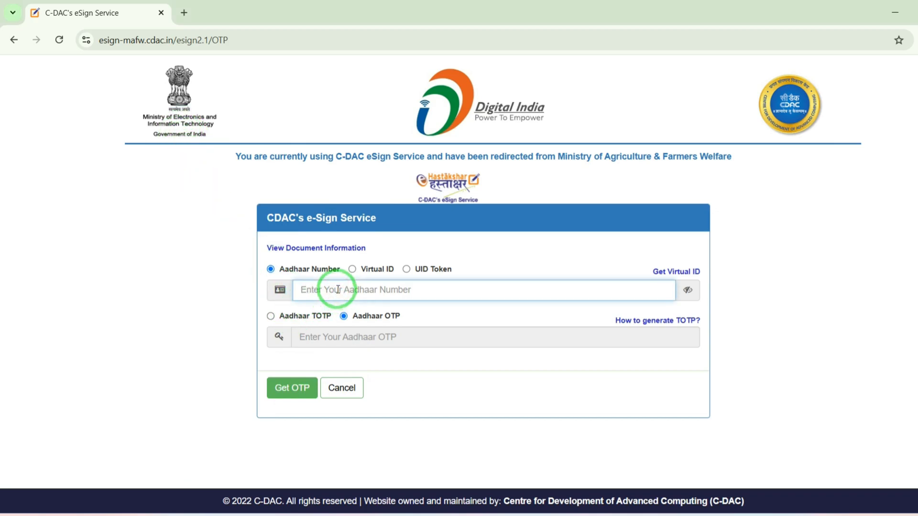
type("••")
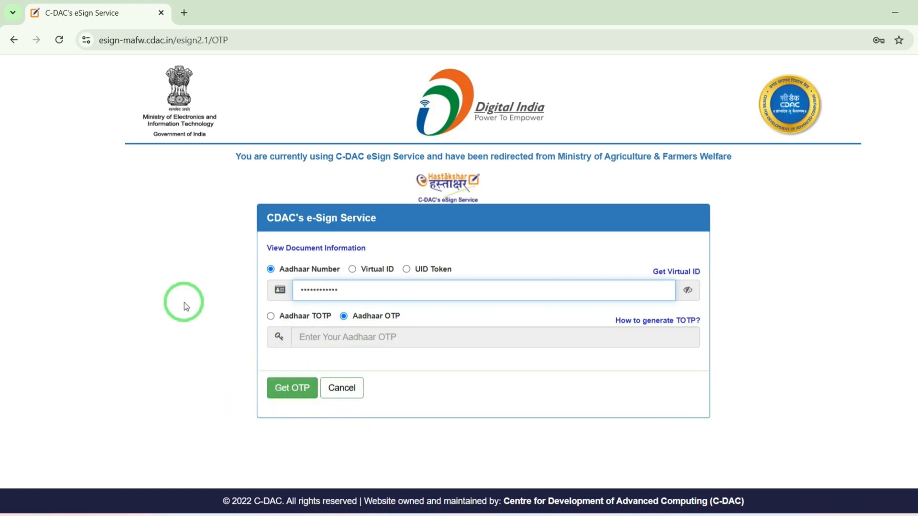
left_click(762, 515)
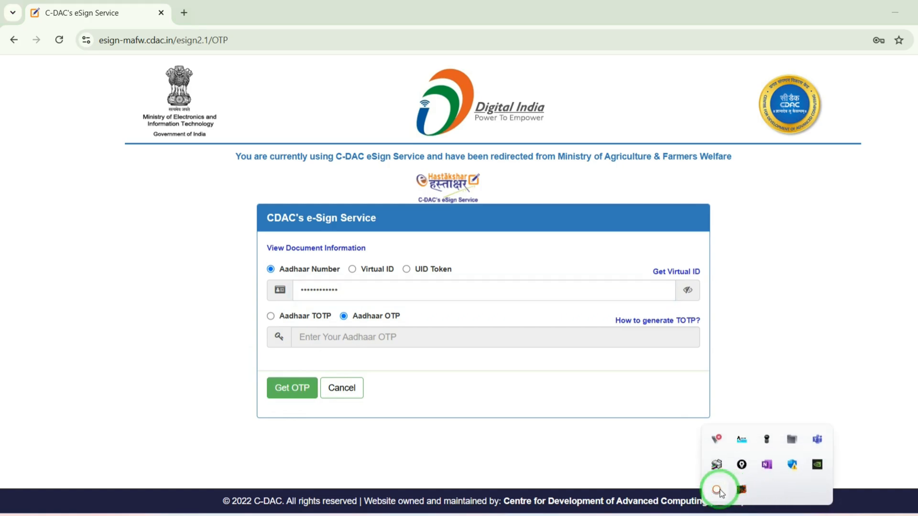
left_click(718, 489)
left_click(737, 458)
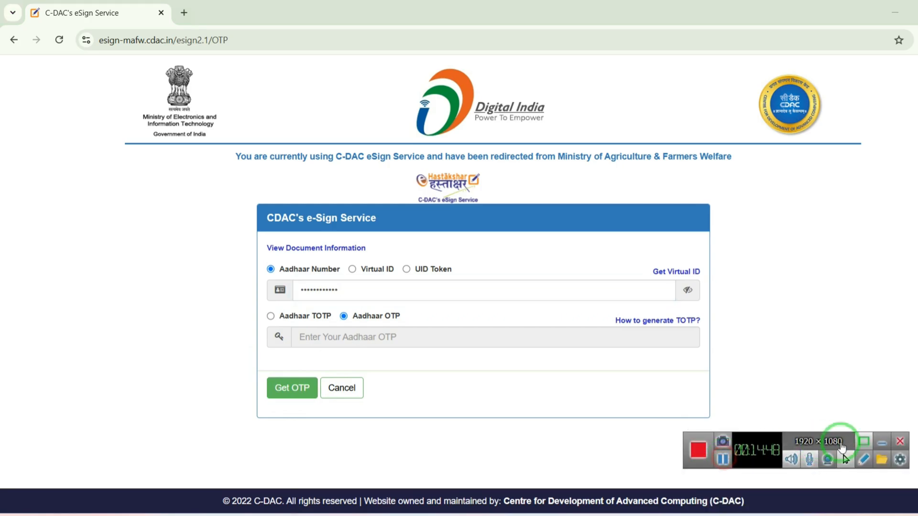
left_click(882, 442)
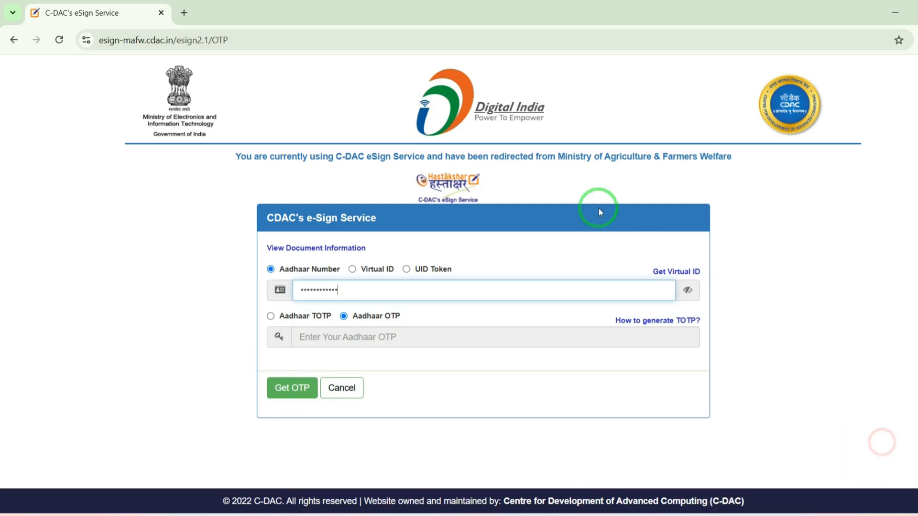
Step: Request the Aadhaar OTP and tick the authentication consent checkbox
left_click(293, 390)
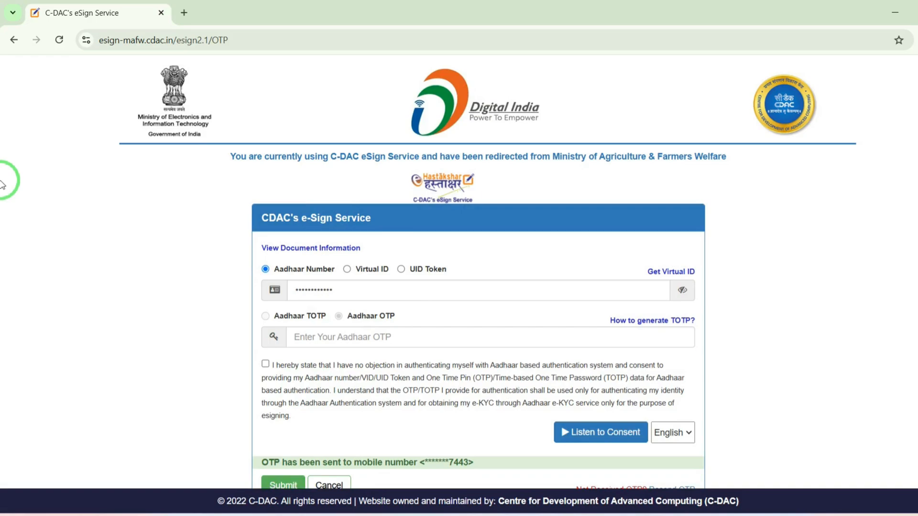
scroll(443, 322, "down", 2)
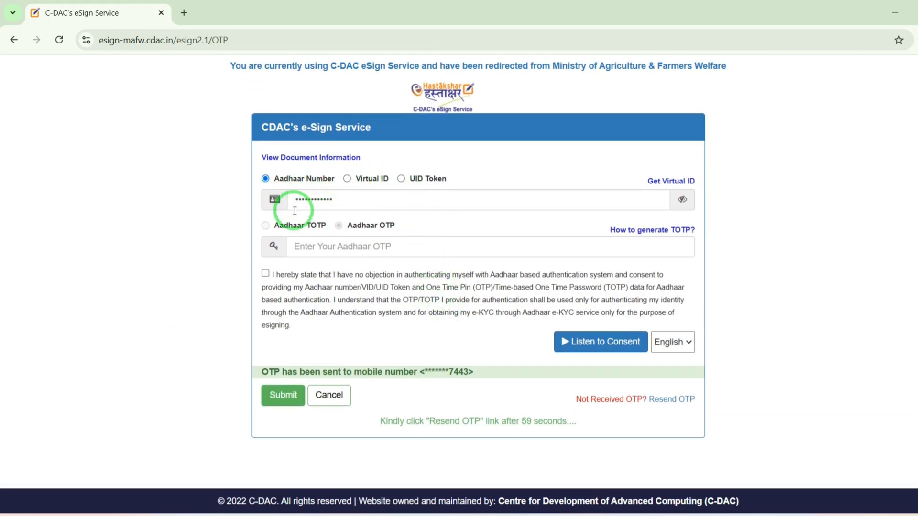
left_click(330, 248)
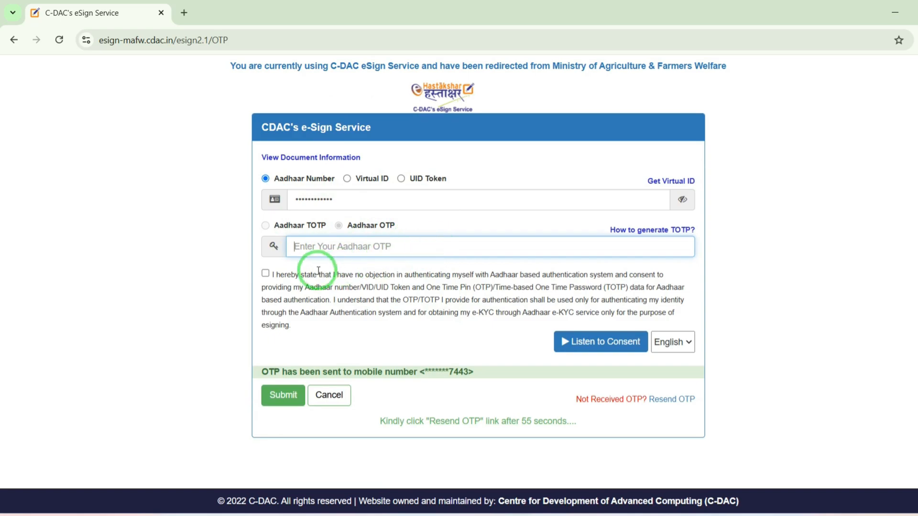
left_click(266, 275)
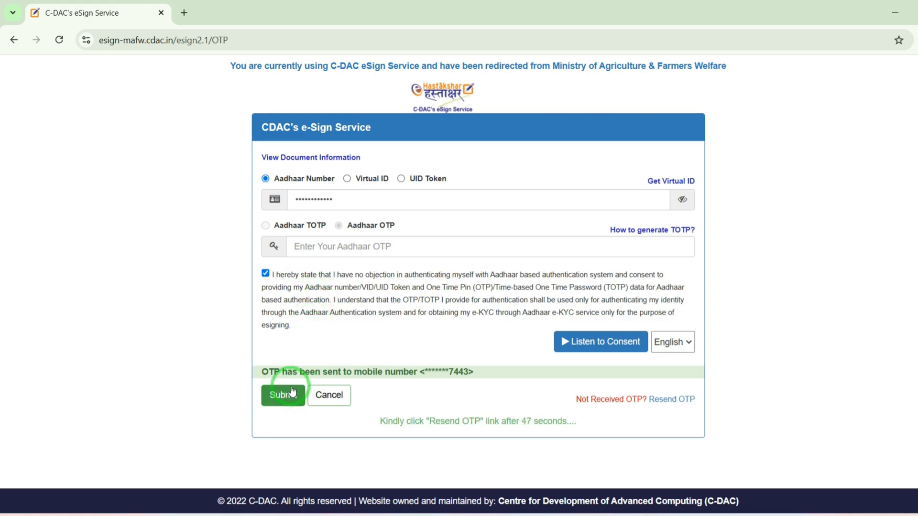
Step: Enter the Aadhaar OTP, submit the eSign, and decline saving the password
left_click(332, 248)
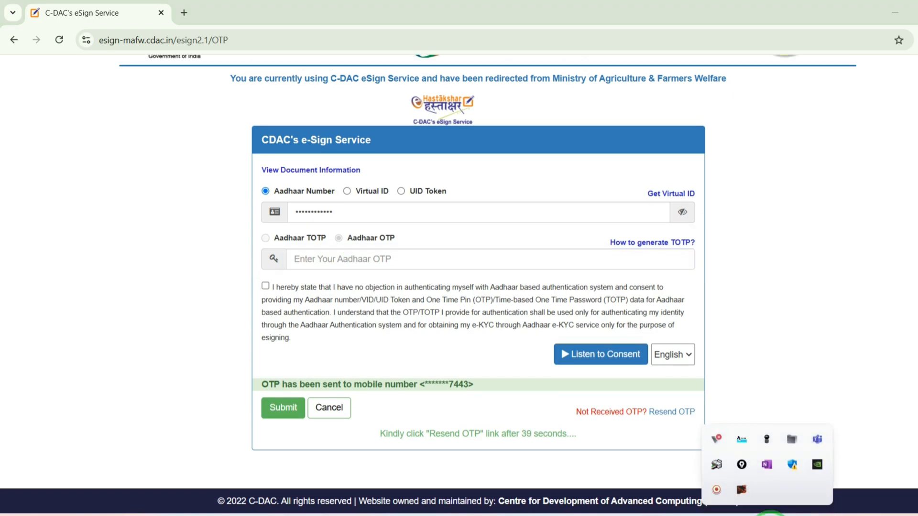
left_click(411, 260)
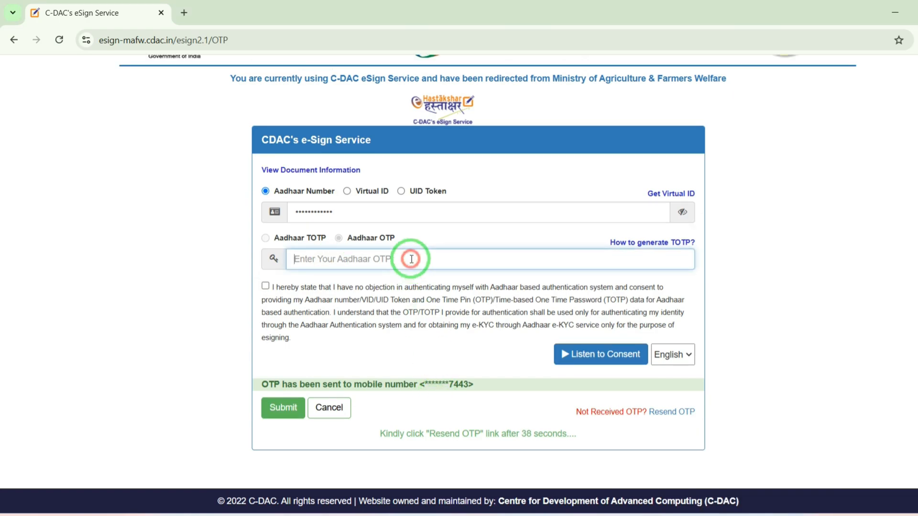
type("1")
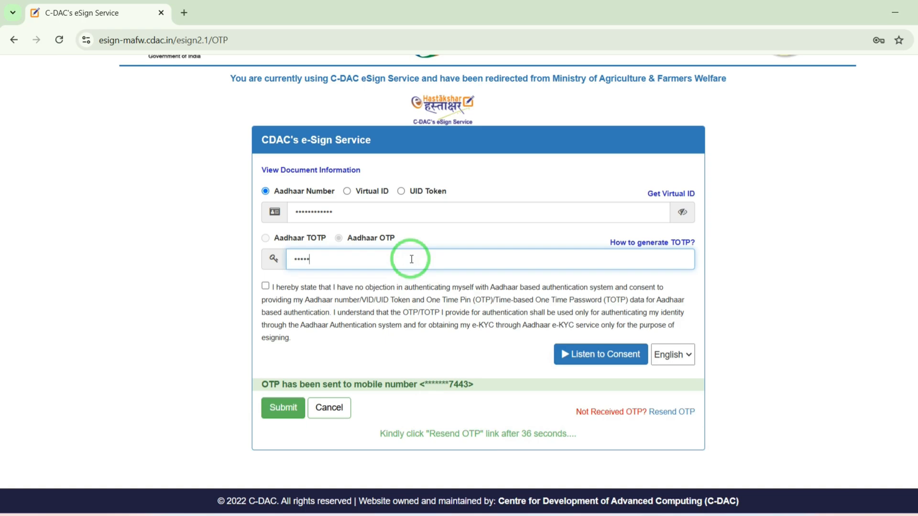
left_click(287, 408)
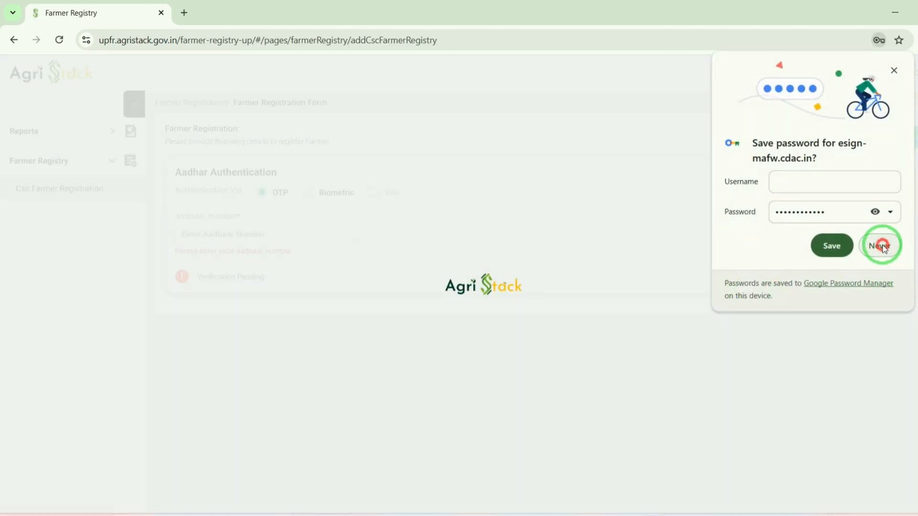
left_click(879, 246)
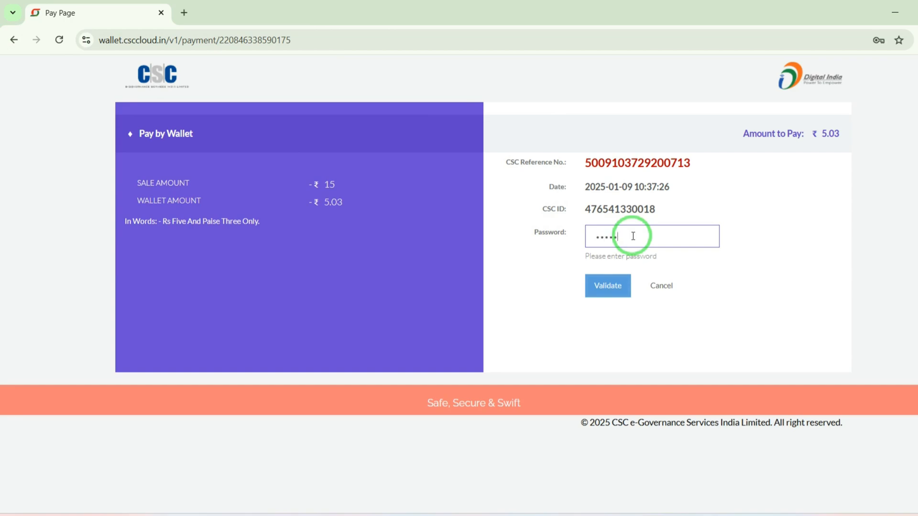
Step: Submit the CSC Connect password for wallet validation, dismiss the alert, and enter the 6-digit wallet PIN
left_click(604, 288)
left_click(591, 120)
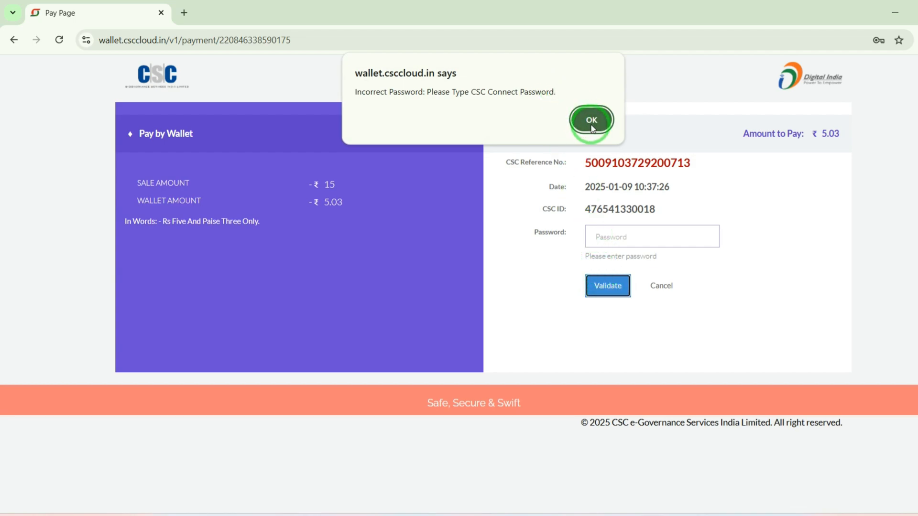
left_click(607, 241)
type("•")
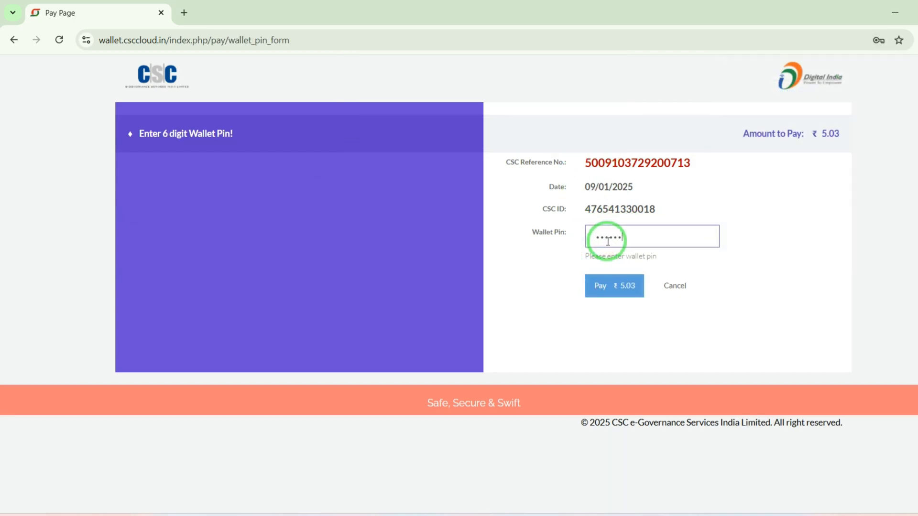
Step: Pay ₹ 5.03 from the CSC wallet and decline saving the password
left_click(604, 283)
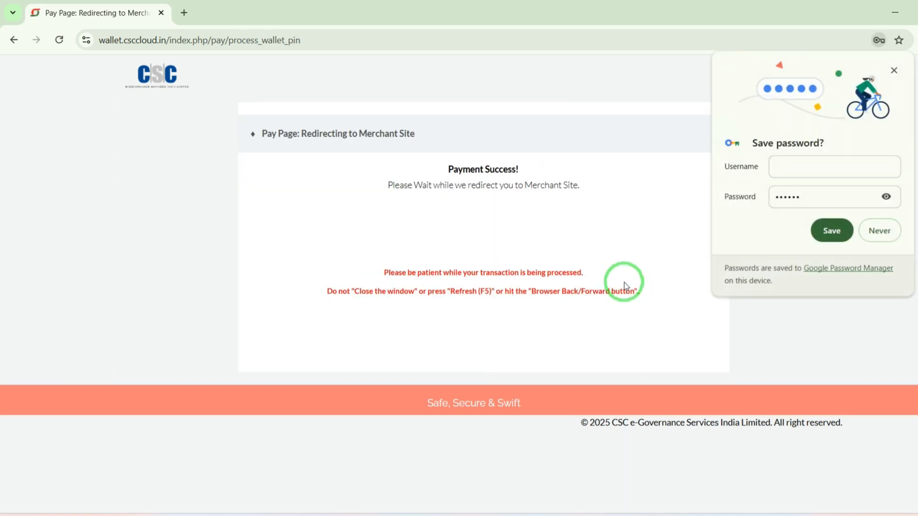
left_click(863, 233)
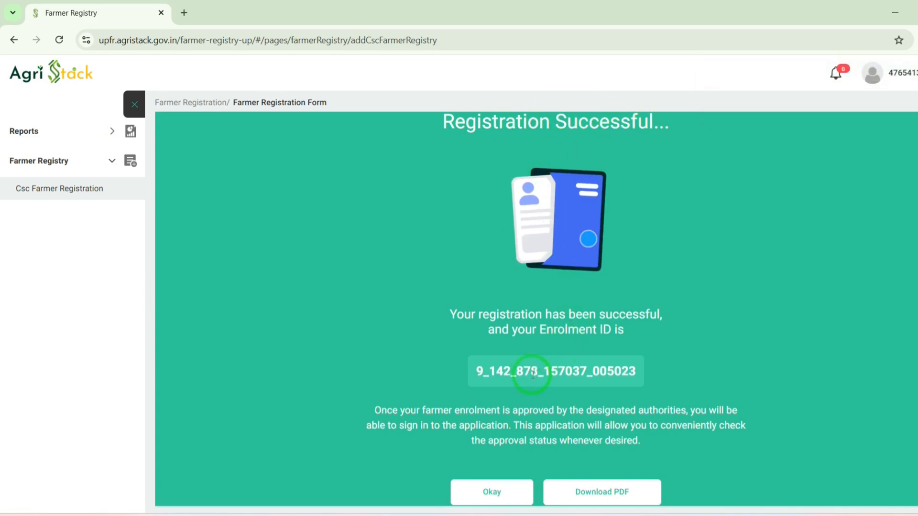
Step: Download the registration PDF, save it with the Save as PDF destination, and return to the Farmer Registry tab
left_click(472, 493)
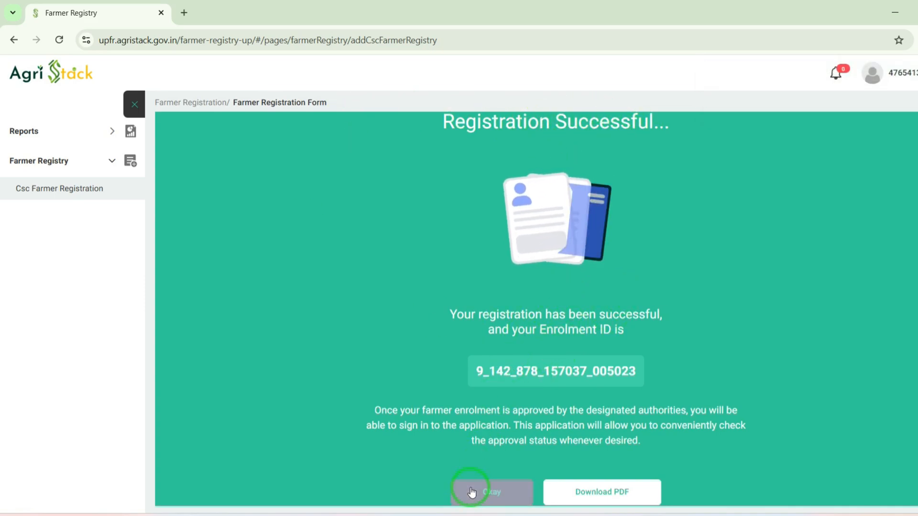
left_click(599, 496)
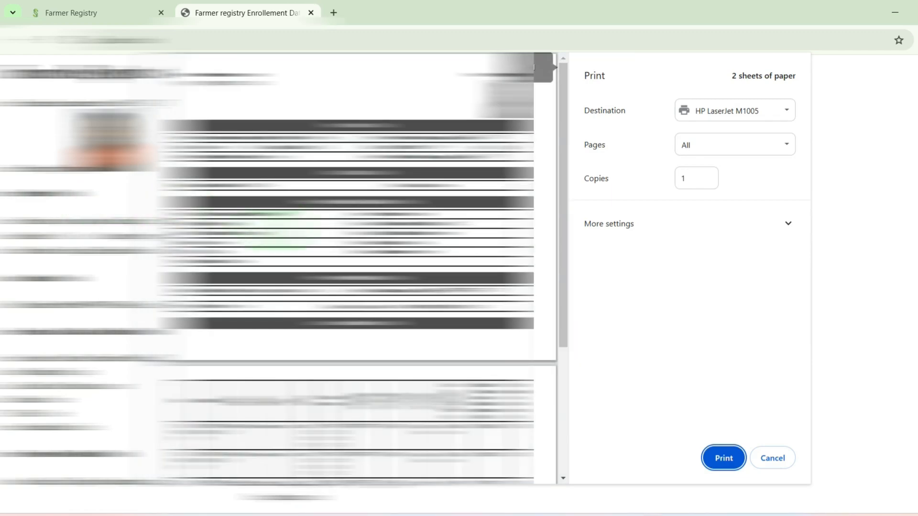
scroll(278, 268, "down", 3)
scroll(278, 268, "down", 2)
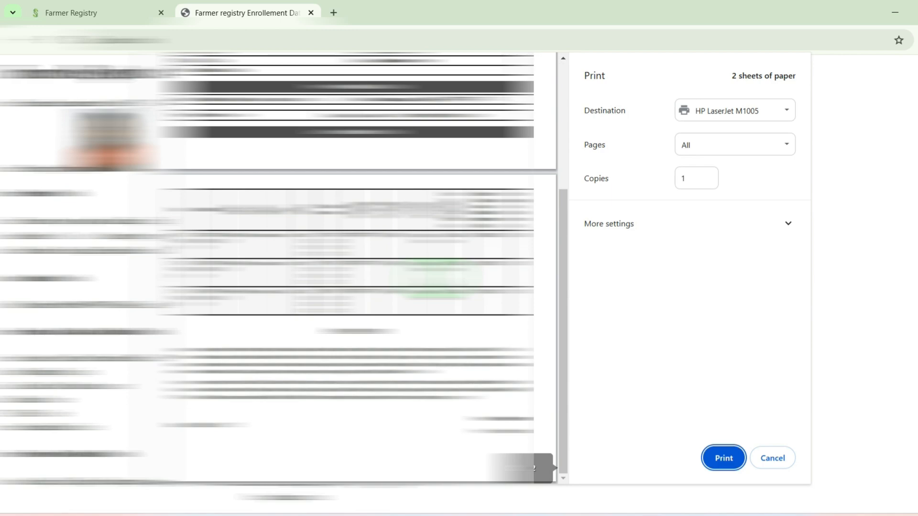
left_click(683, 108)
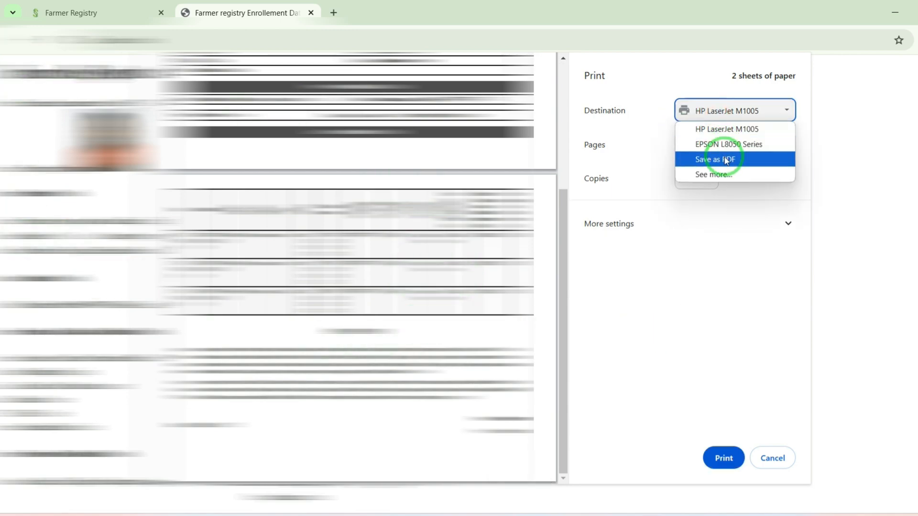
left_click(725, 160)
left_click(723, 458)
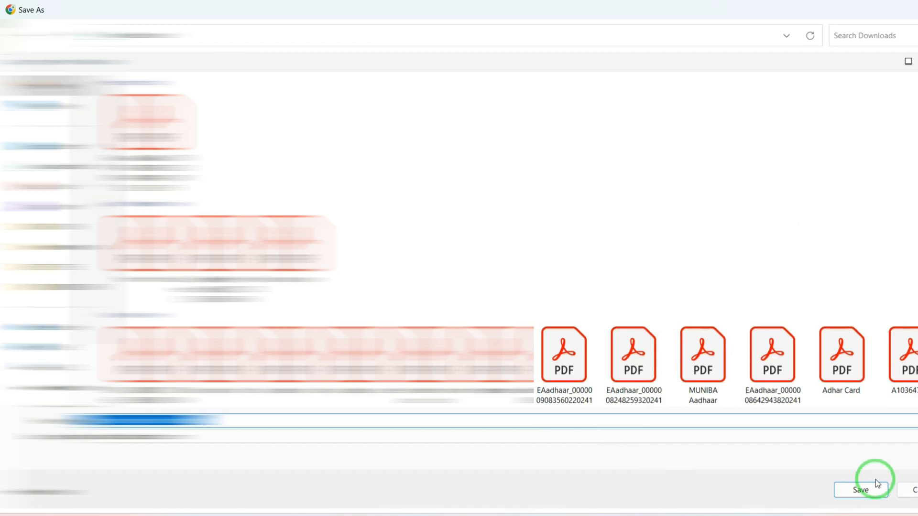
left_click(855, 486)
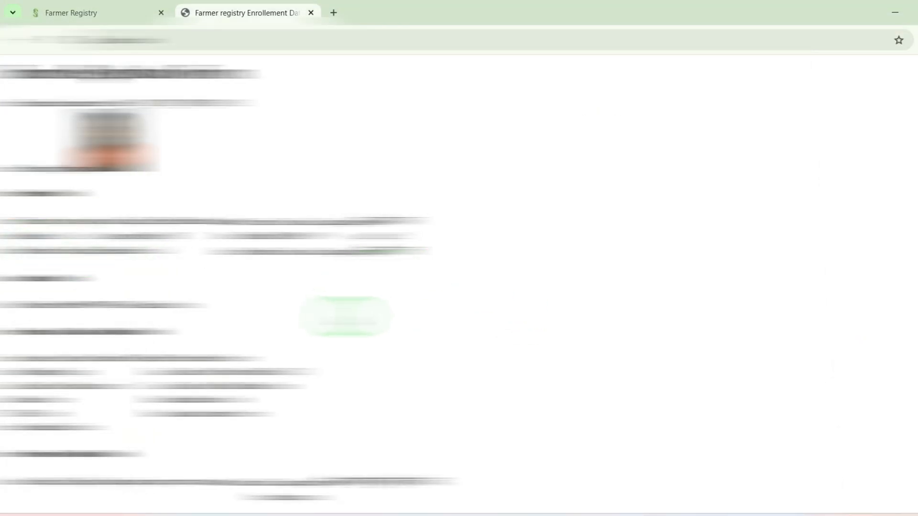
left_click(74, 4)
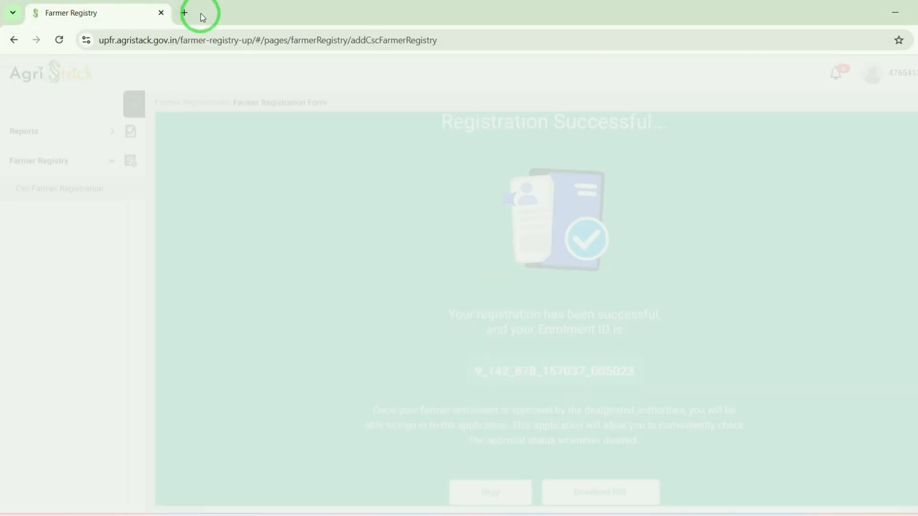